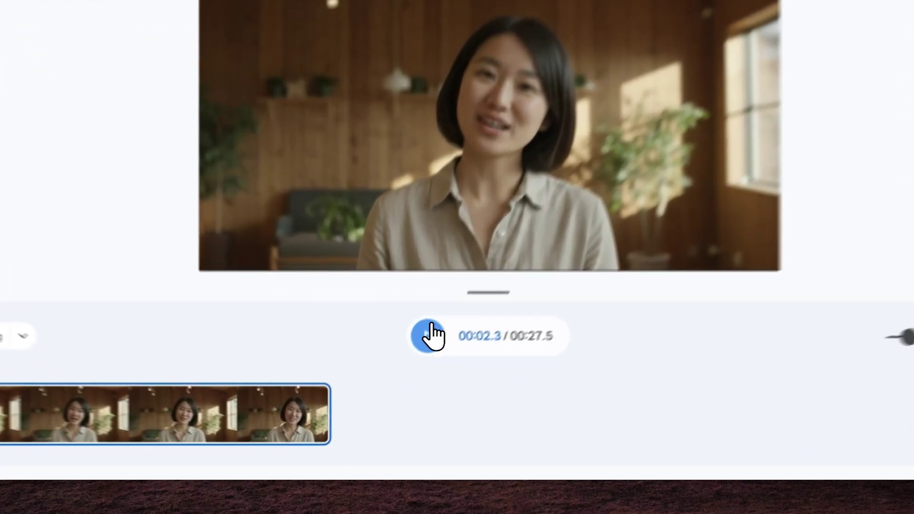
Play the existing 27.5-second avatar clip, then pause it at 00:11.2
click(400, 391)
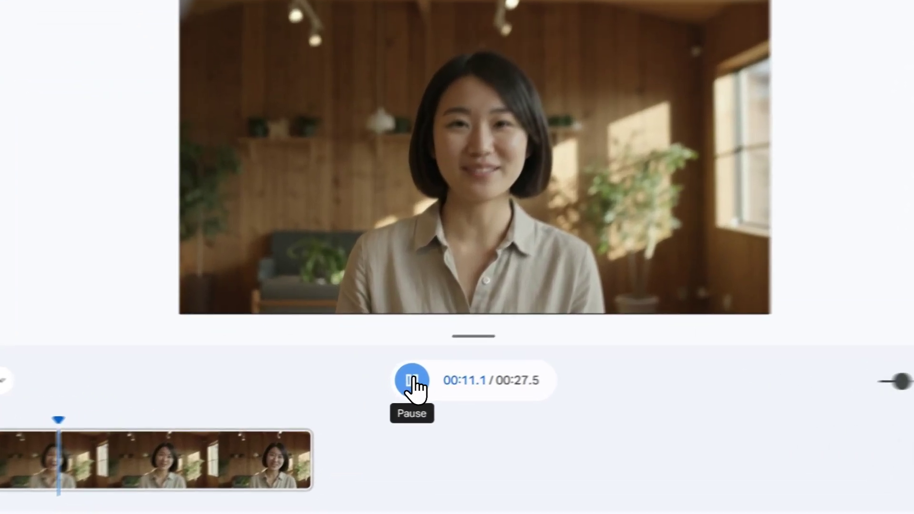
click(398, 391)
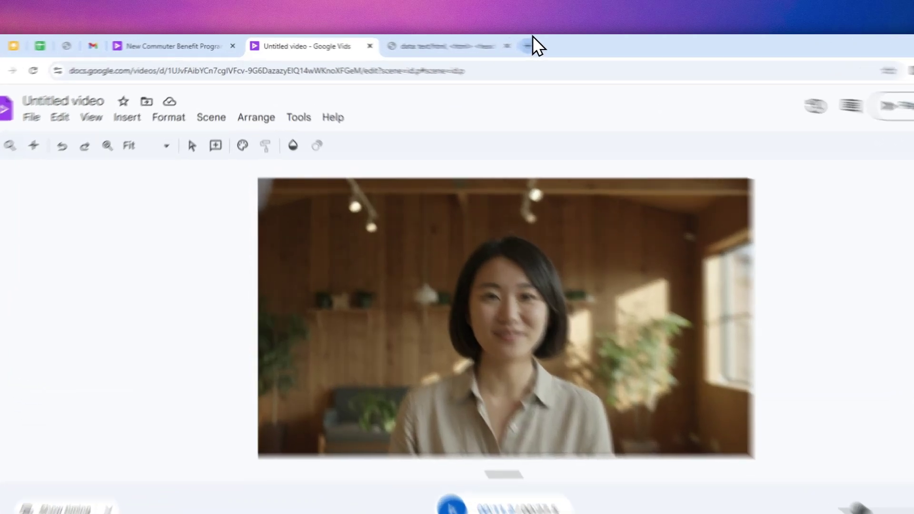
Go to vids.google.com in a new tab and create a Blank Vid project
click(454, 43)
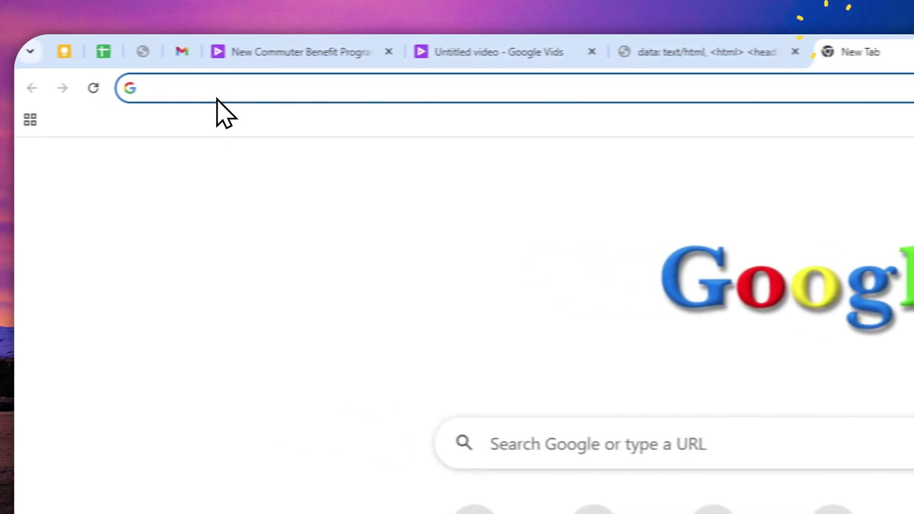
text(vids.google.com)
key(Return)
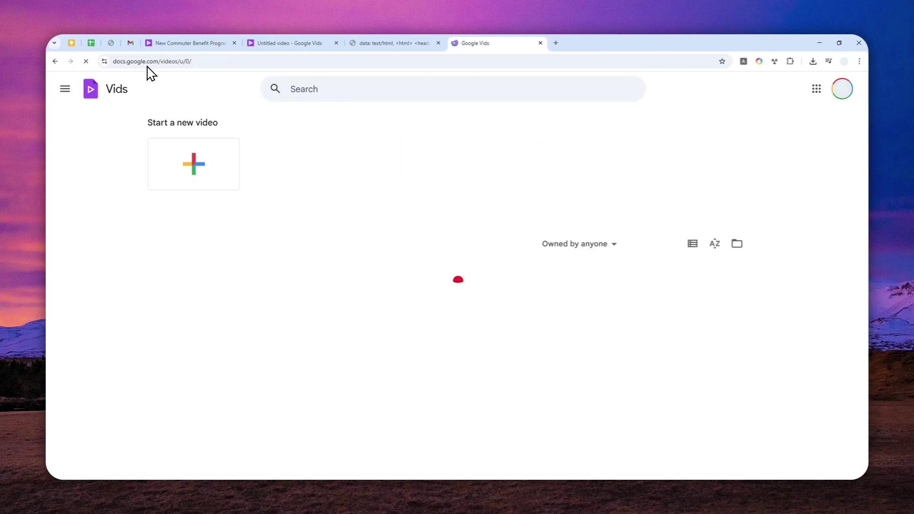
click(192, 162)
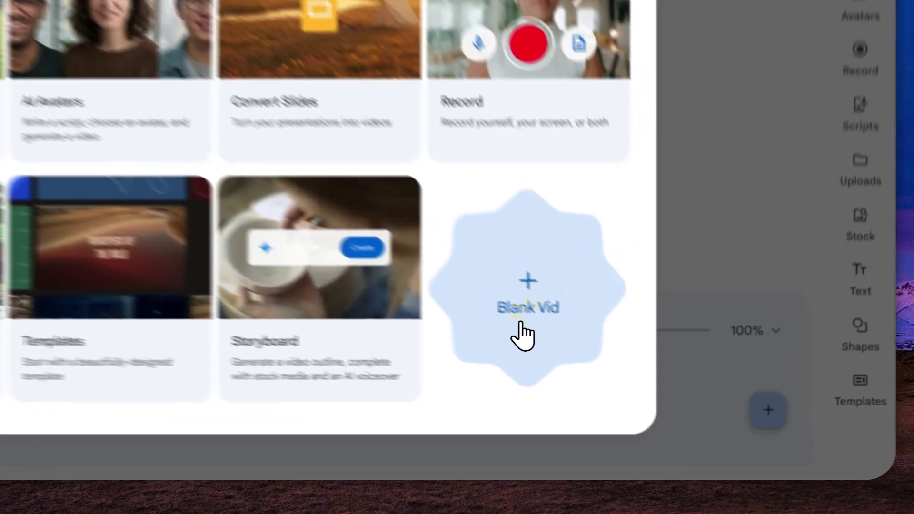
click(643, 374)
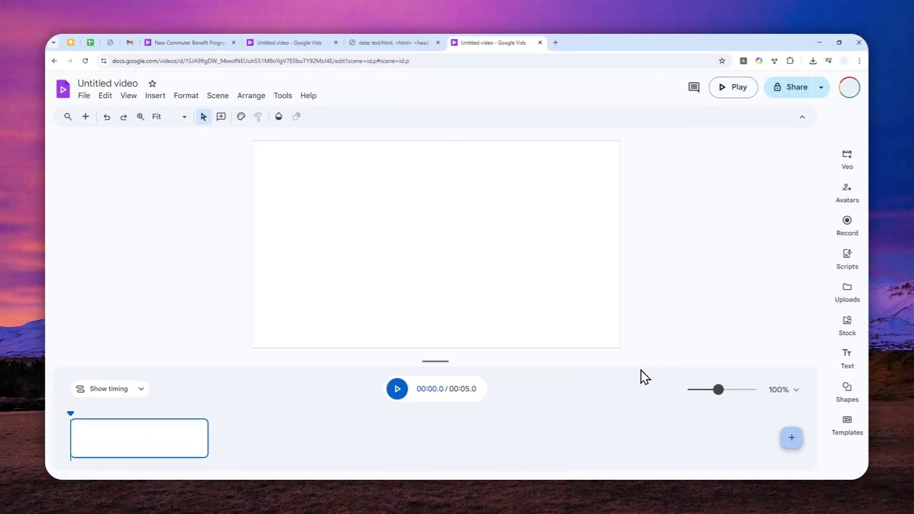
Copy the data security policy announcement from the other tab into the avatar script box
click(846, 190)
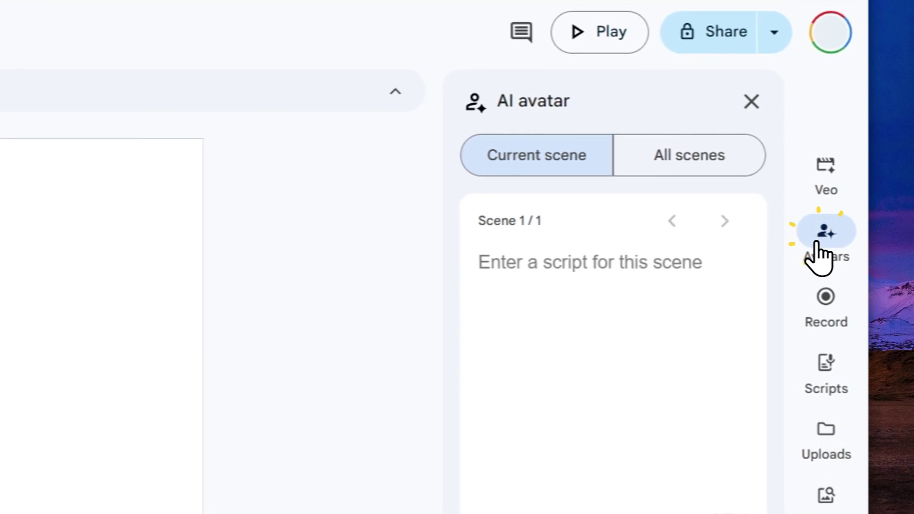
click(523, 285)
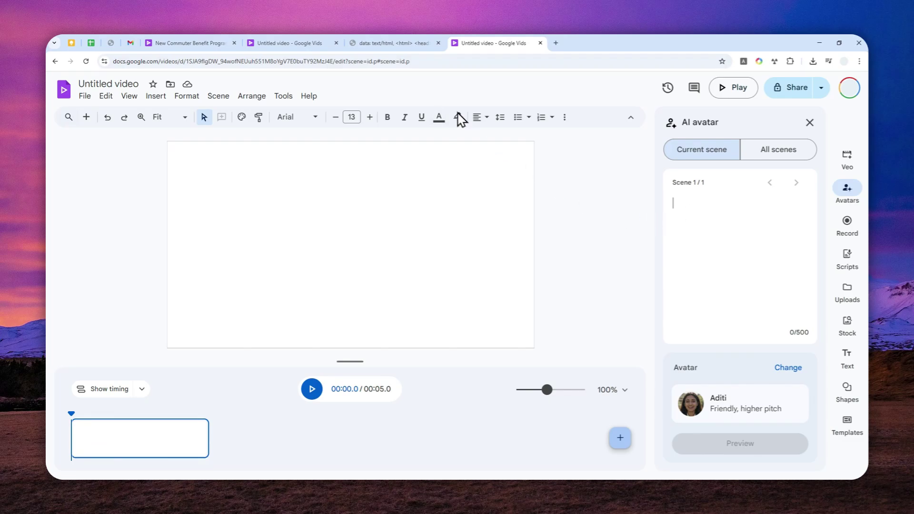
click(393, 43)
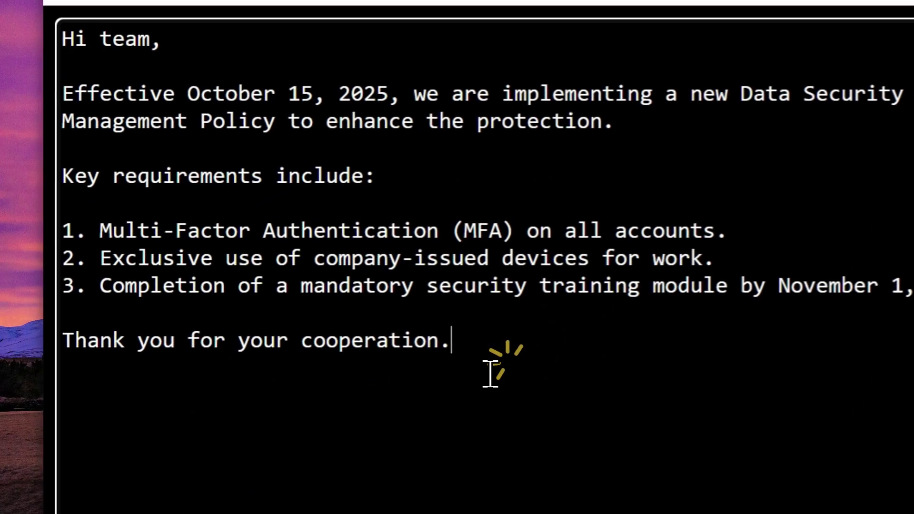
key(ctrl+a)
right_click(358, 106)
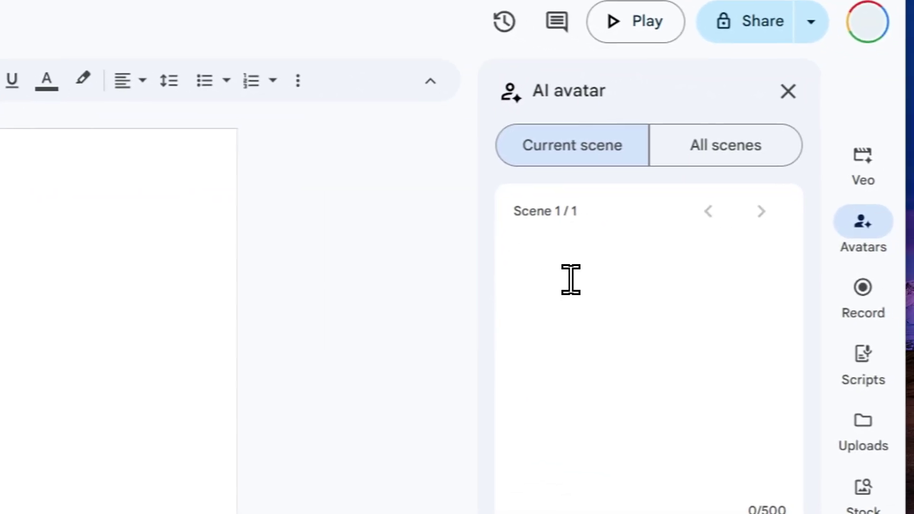
right_click(548, 277)
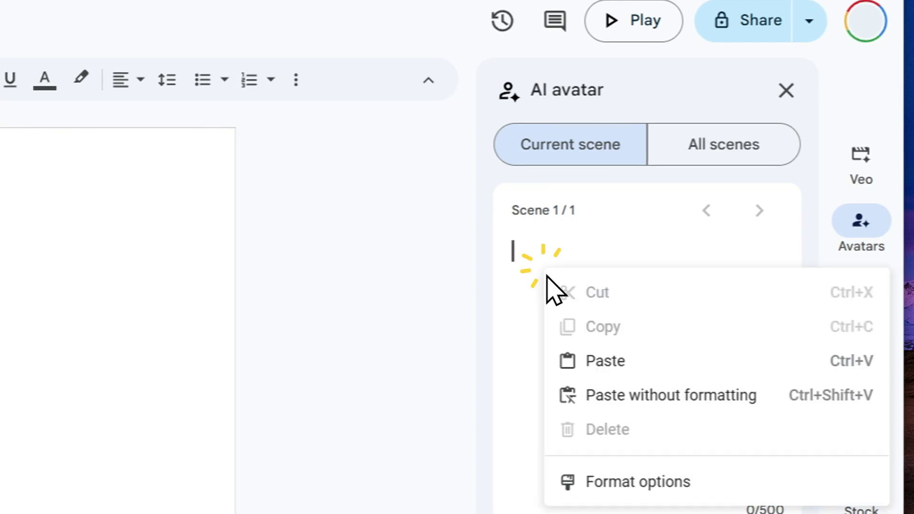
click(590, 360)
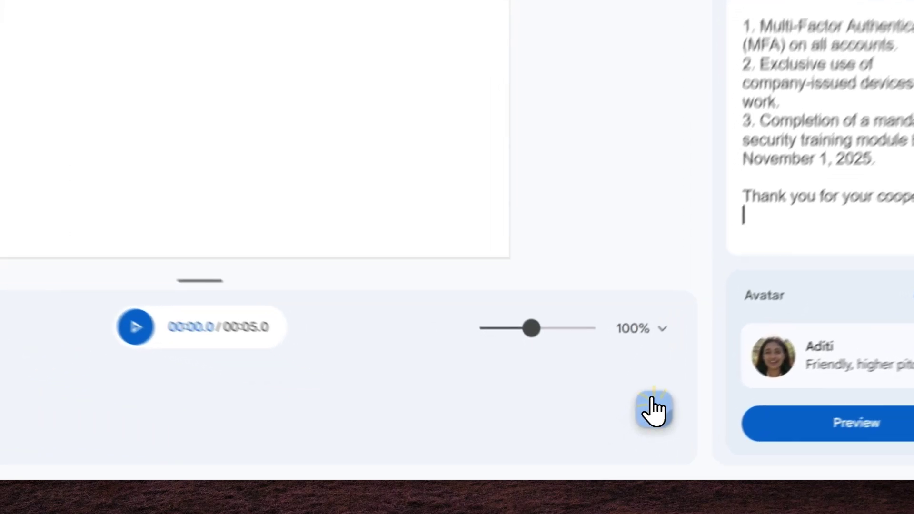
Delete the extra second scene and bring up the avatar picker
click(619, 438)
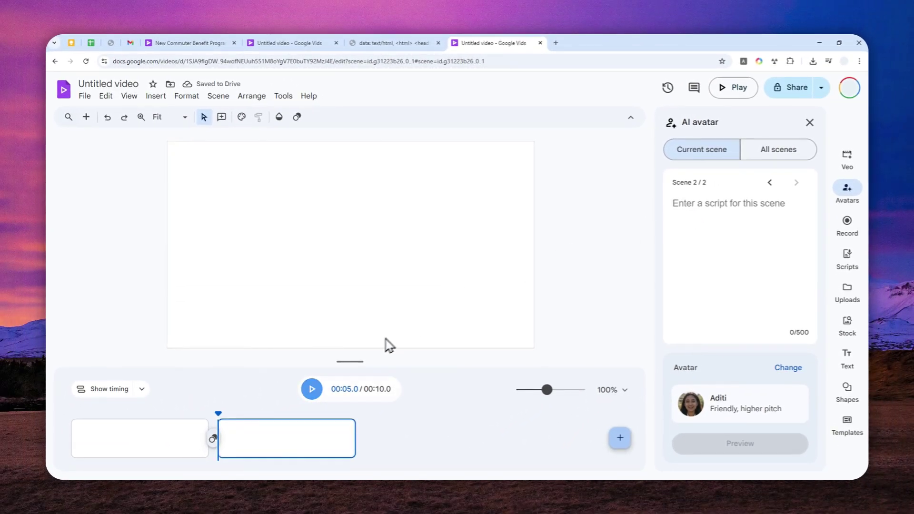
right_click(263, 441)
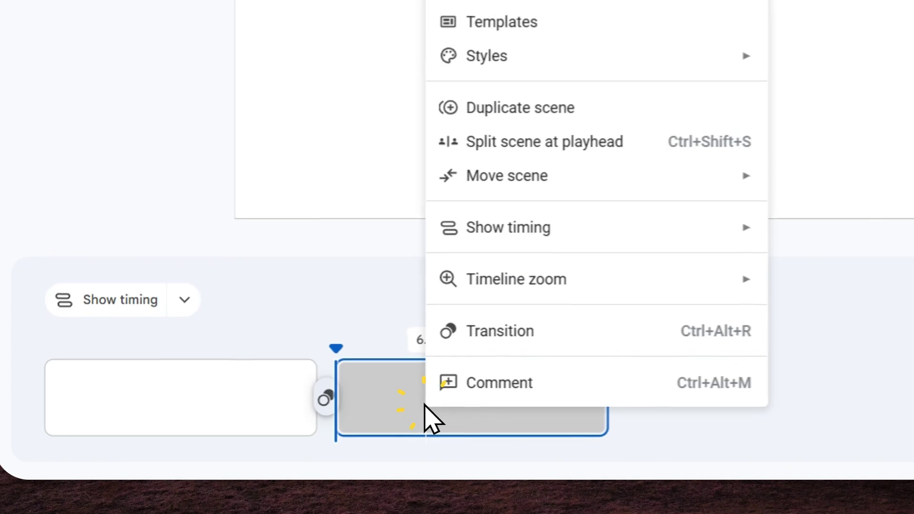
click(504, 22)
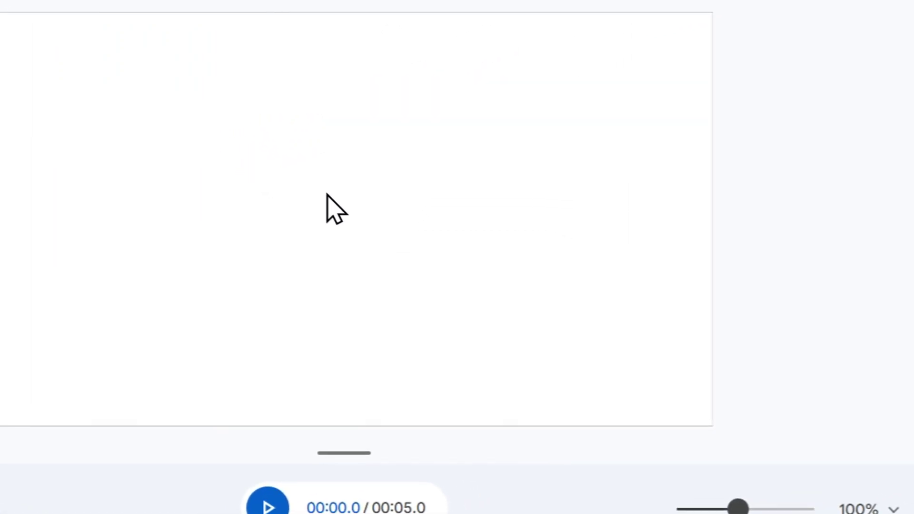
click(696, 269)
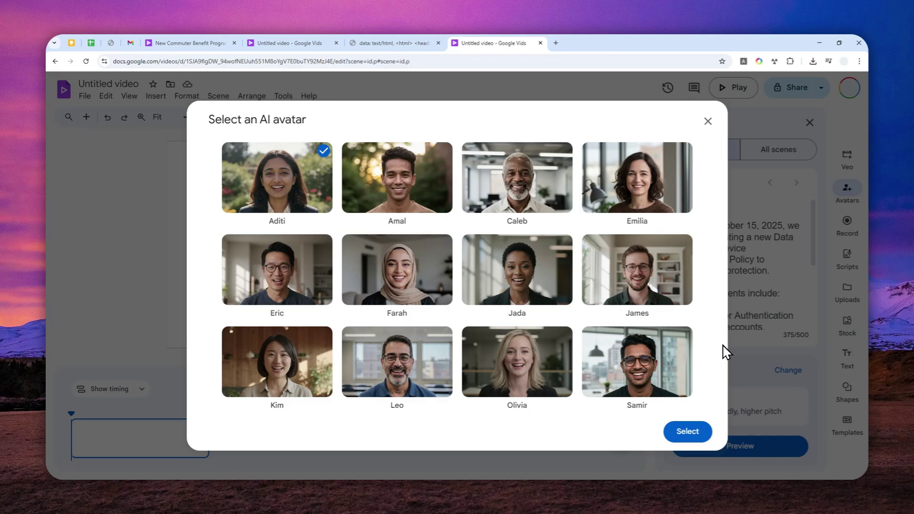
Select James (lively, low pitch) as the scene's presenter avatar
mouse_move(658, 187)
mouse_move(638, 266)
click(636, 276)
click(705, 436)
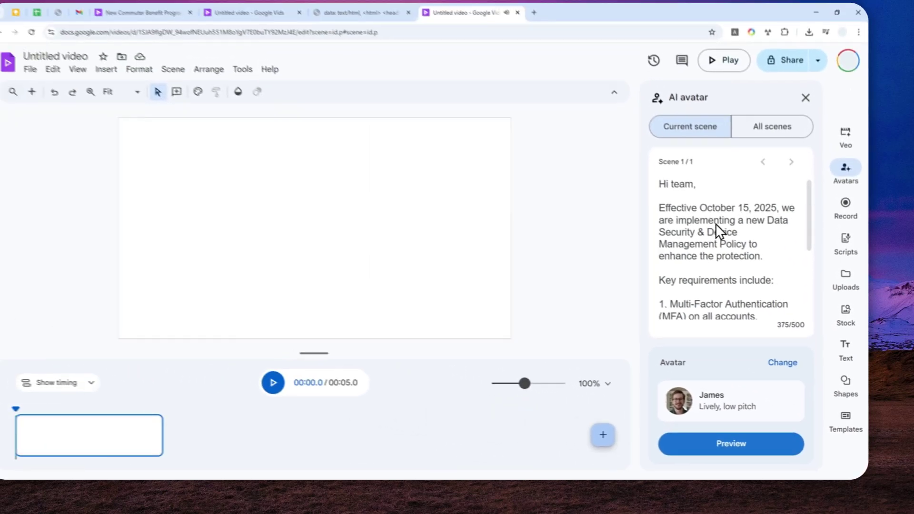
Preview James reading the script and play the preview clip
scroll(745, 328, down, 3)
click(733, 442)
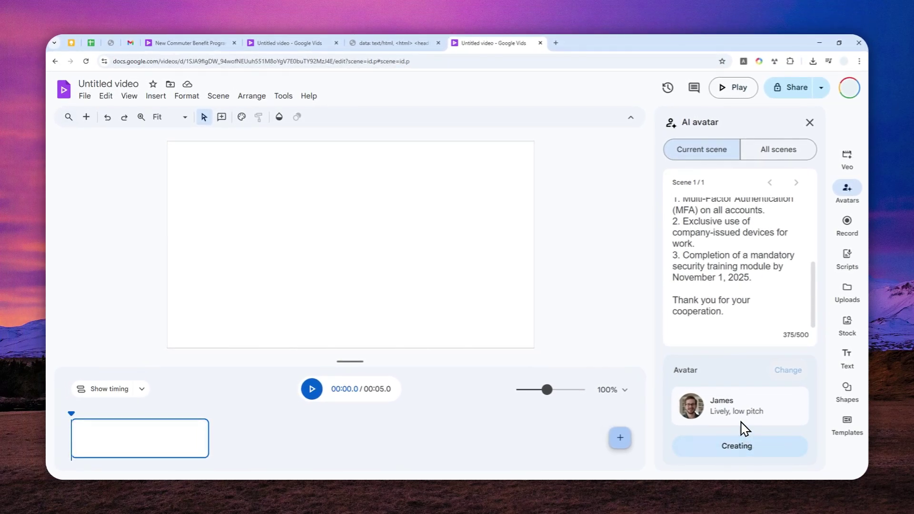
click(739, 376)
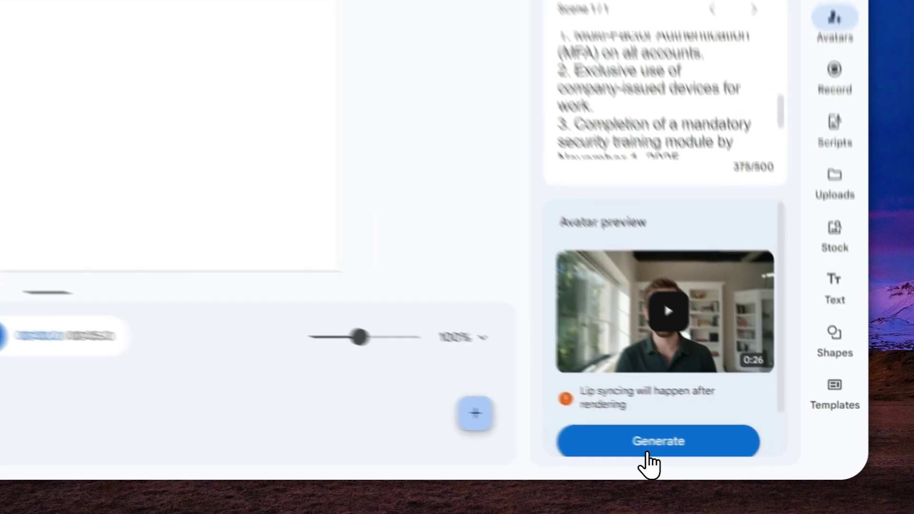
Generate the full avatar clip, producing a 26.1-second scene
click(729, 455)
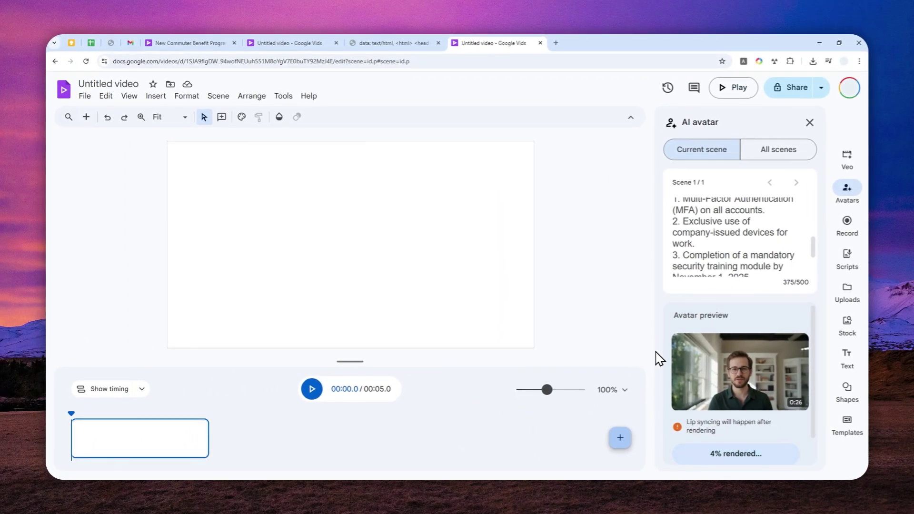
mouse_move(744, 391)
scroll(737, 240, down, 2)
scroll(743, 248, up, 5)
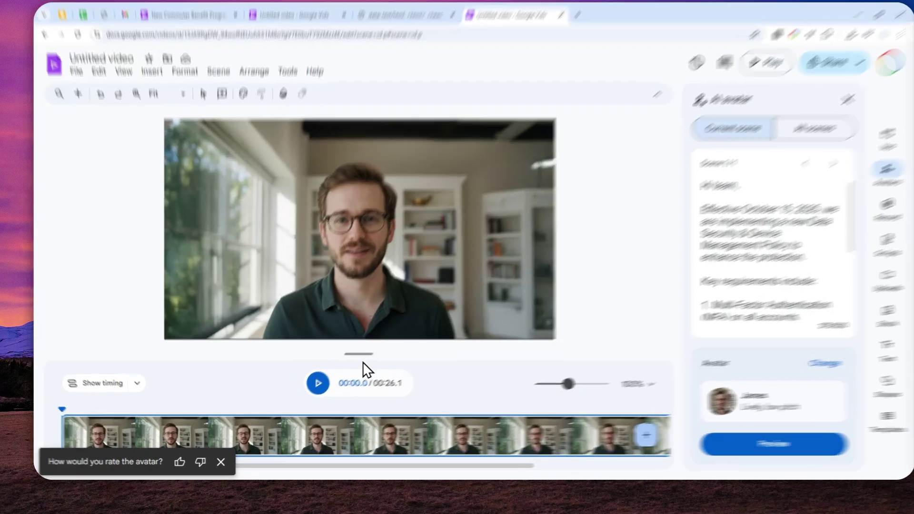
click(312, 389)
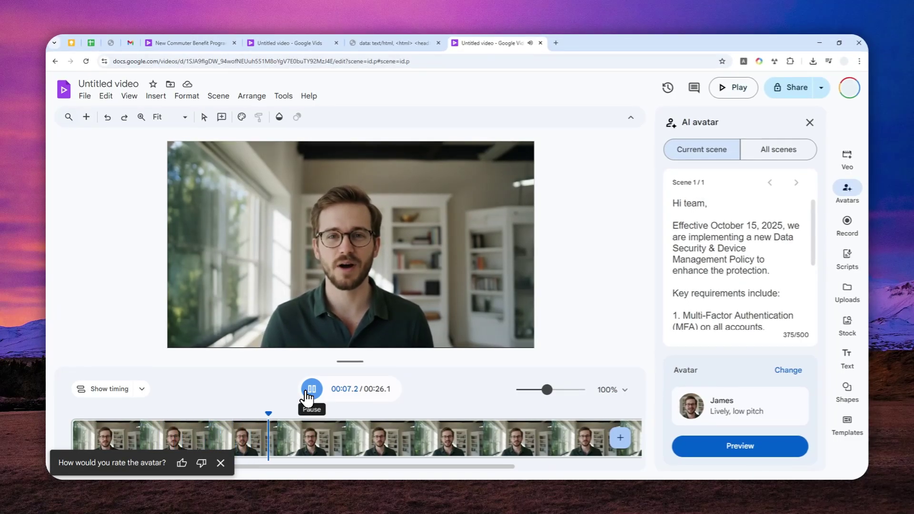
click(308, 396)
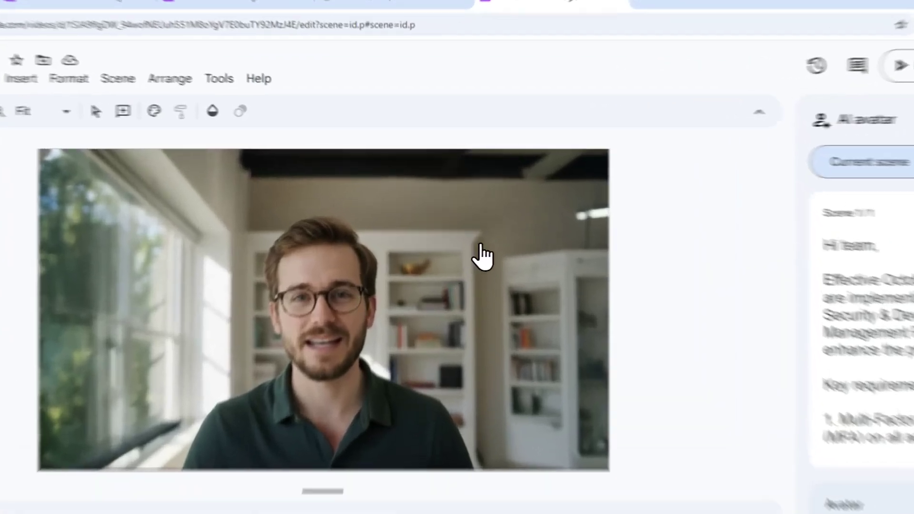
click(458, 188)
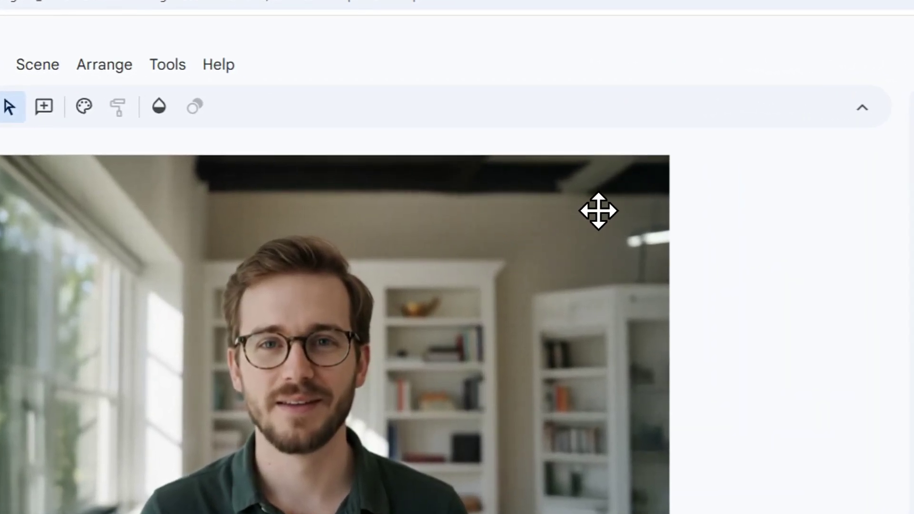
click(596, 205)
drag(669, 154, 141, 410)
drag(280, 324, 282, 327)
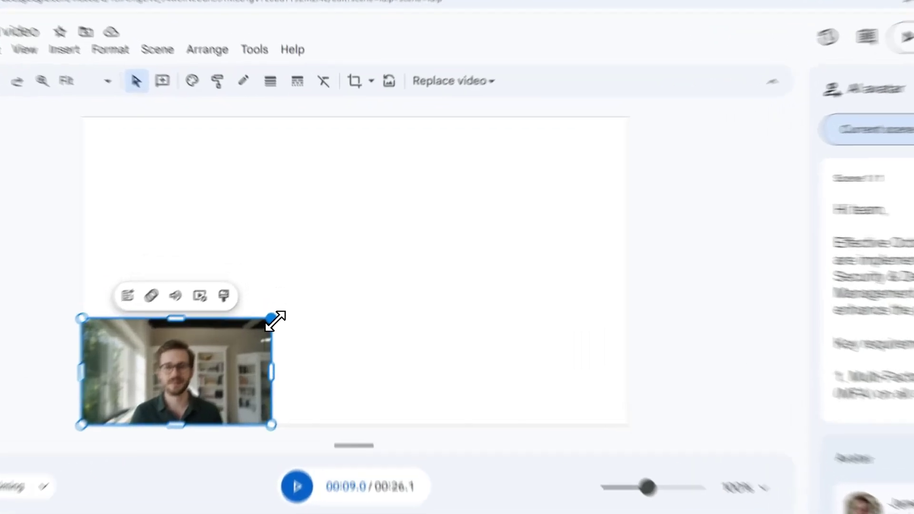
drag(295, 276, 521, 158)
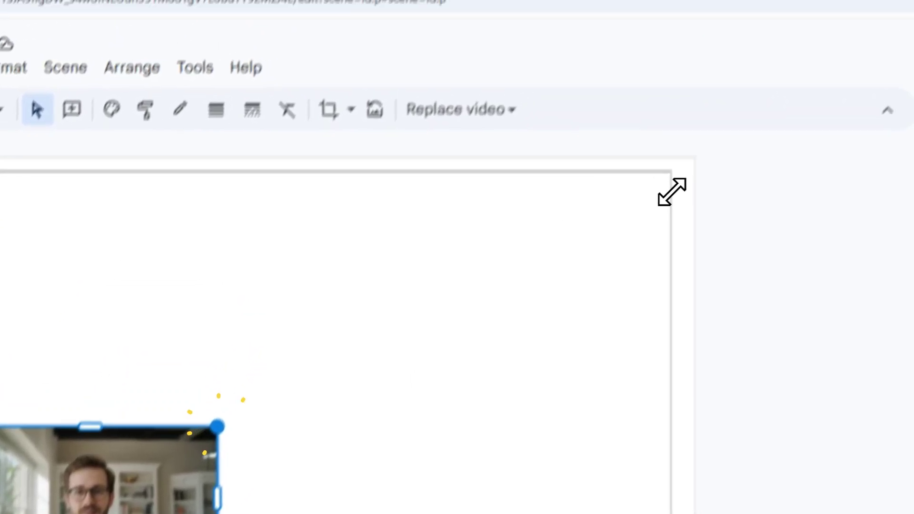
drag(672, 192, 695, 181)
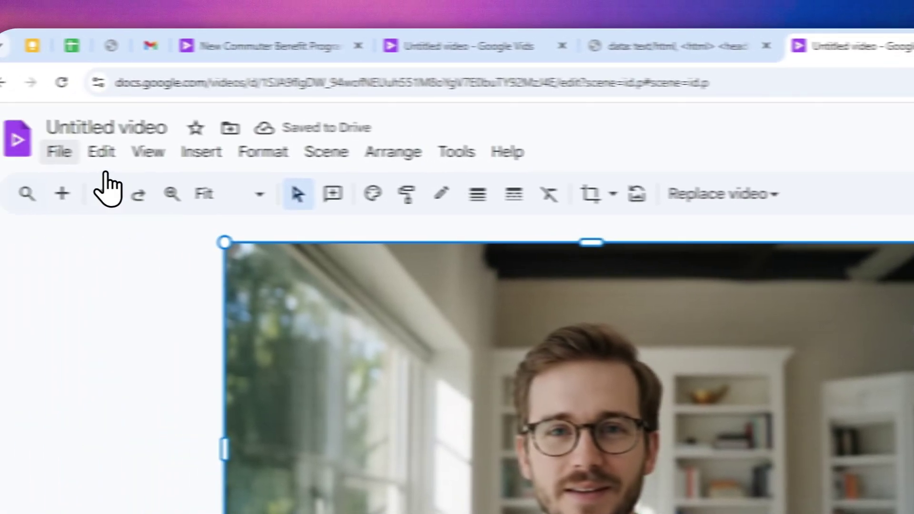
Download the finished avatar video as an MP4 from the File menu
click(61, 152)
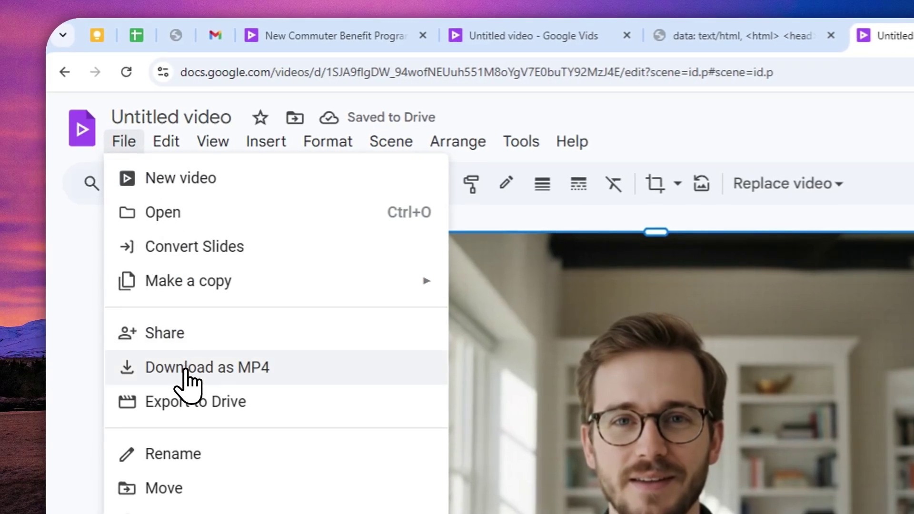
click(186, 371)
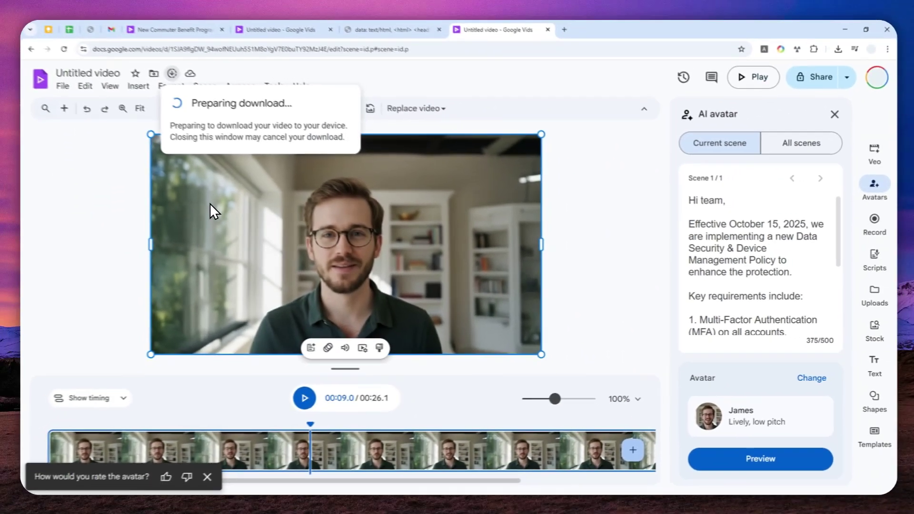